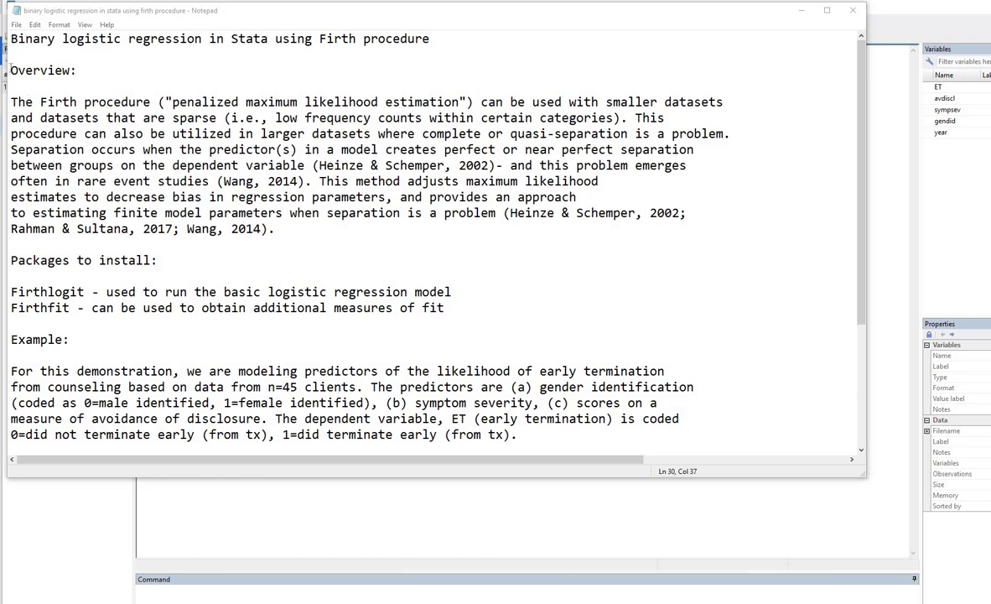
Highlight the Overview, Packages to install, Example, article links and the firthlogit/firthfit package names in the notes
left_click_drag(10, 70, 275, 228)
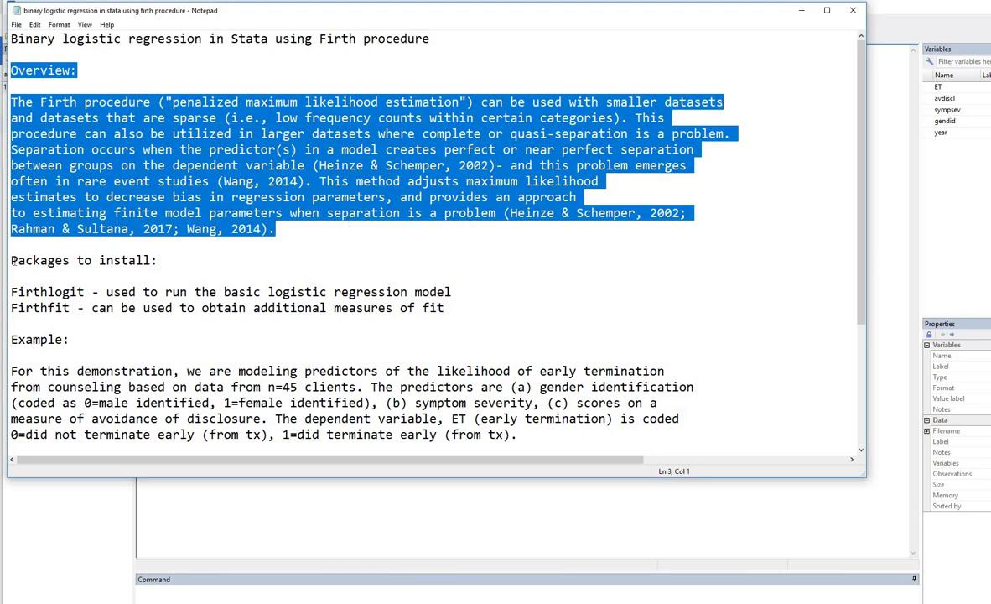
left_click_drag(10, 260, 331, 317)
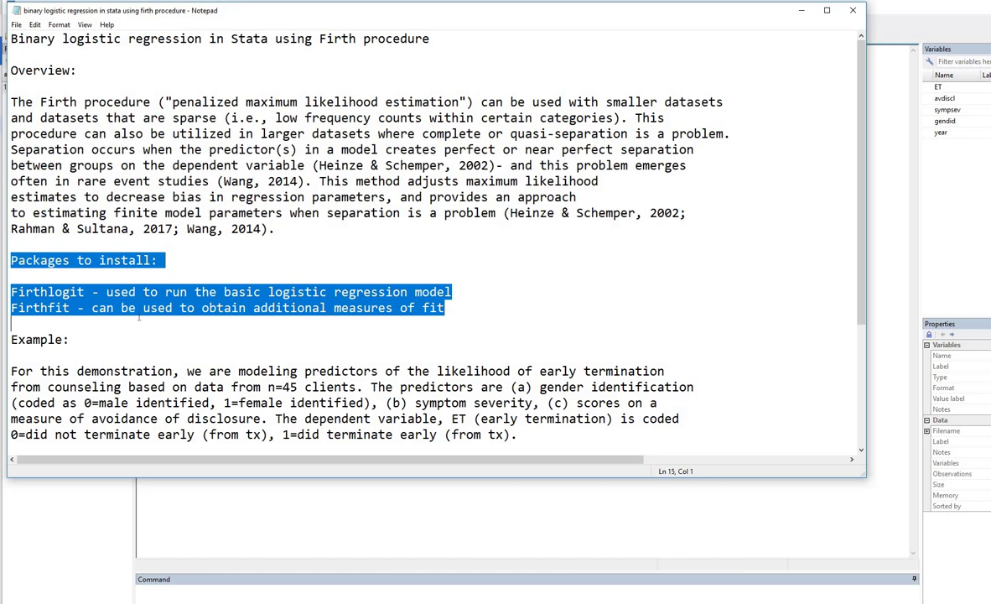
scroll(332, 317, "down", 4)
left_click_drag(10, 166, 518, 261)
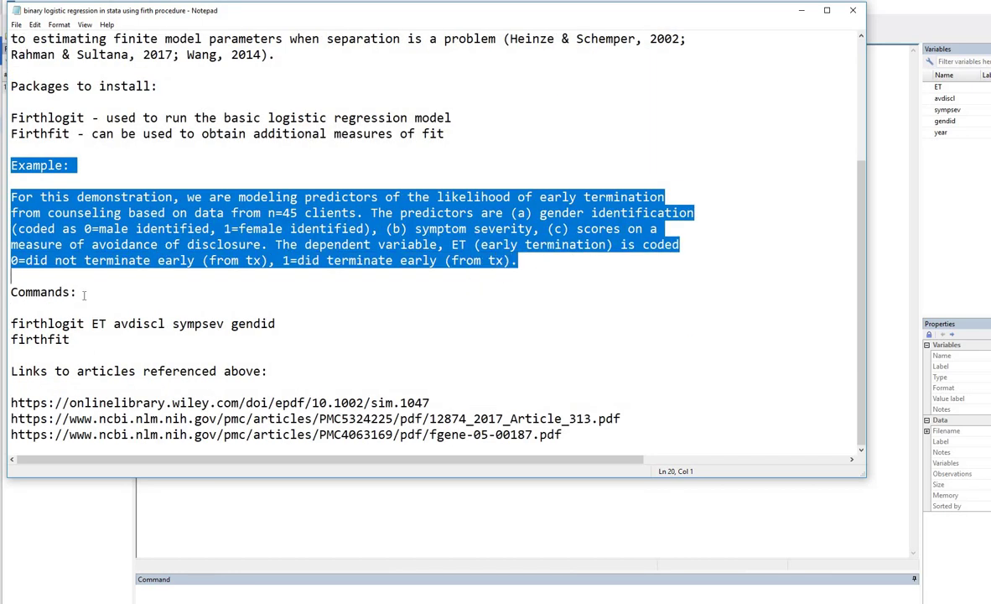
left_click_drag(11, 292, 562, 435)
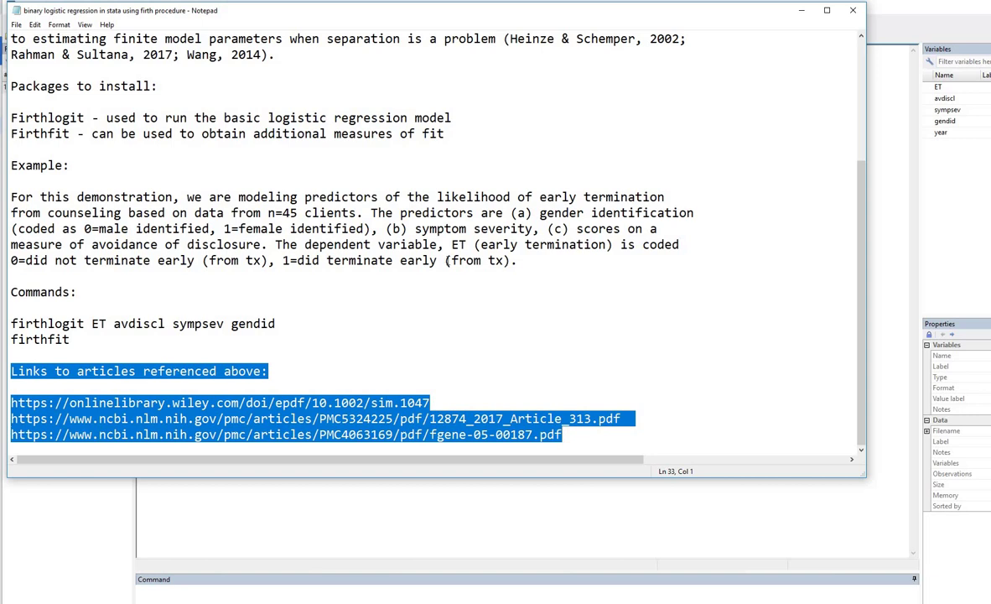
scroll(417, 235, "up", 4)
left_click(392, 197)
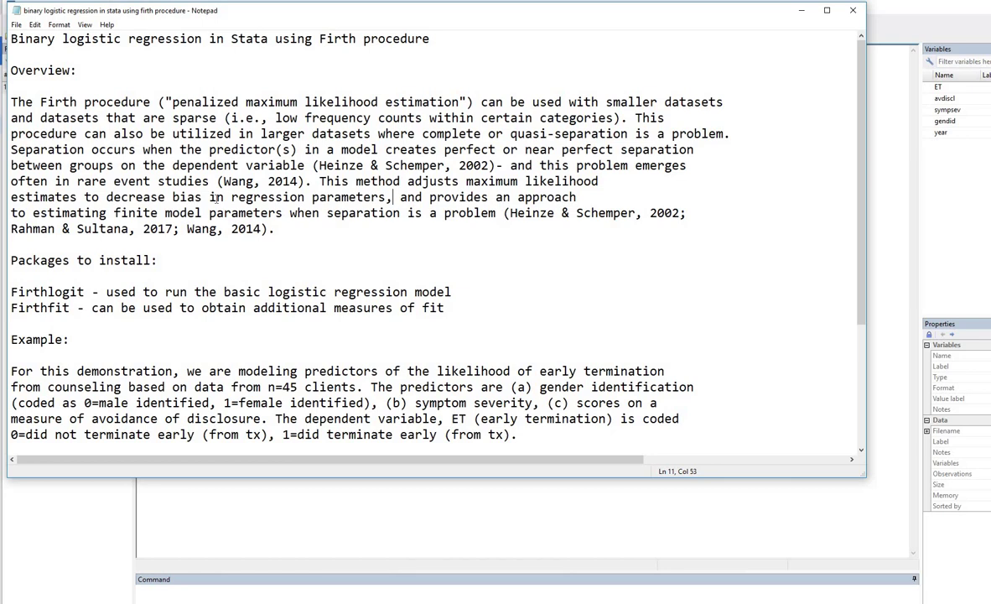
scroll(216, 201, "down", 3)
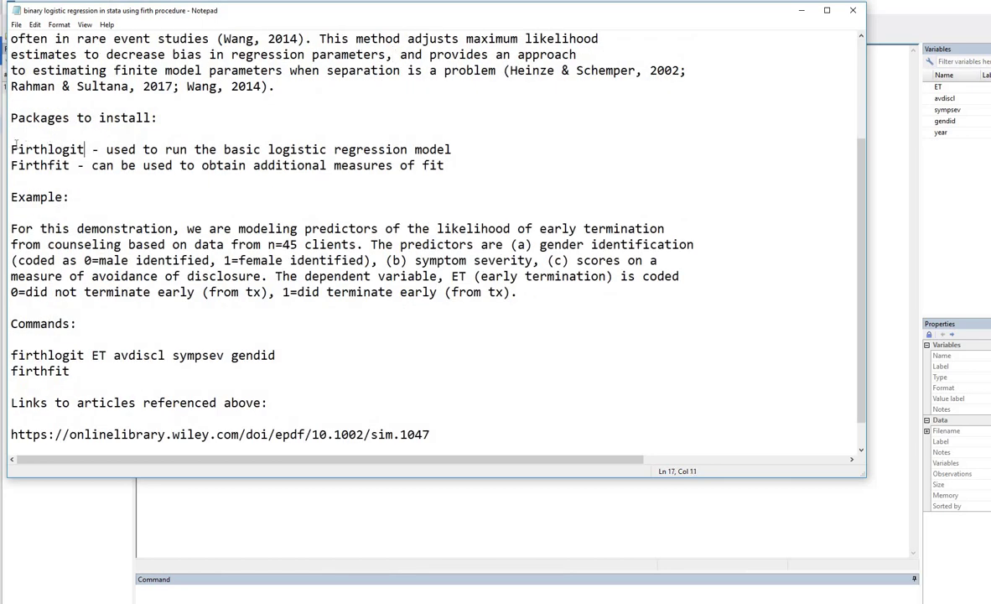
left_click_drag(85, 149, 10, 149)
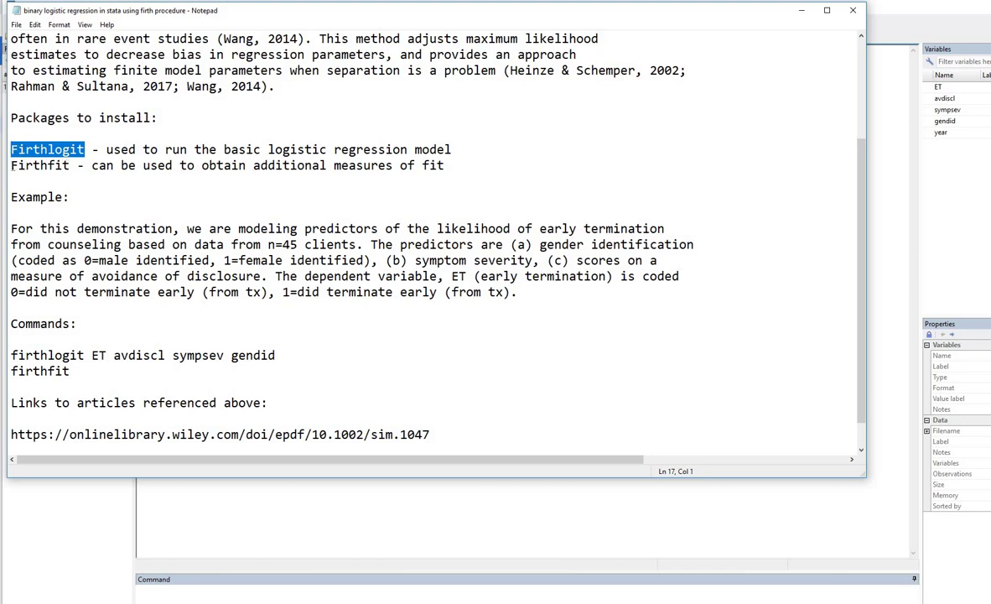
left_click_drag(70, 165, 10, 165)
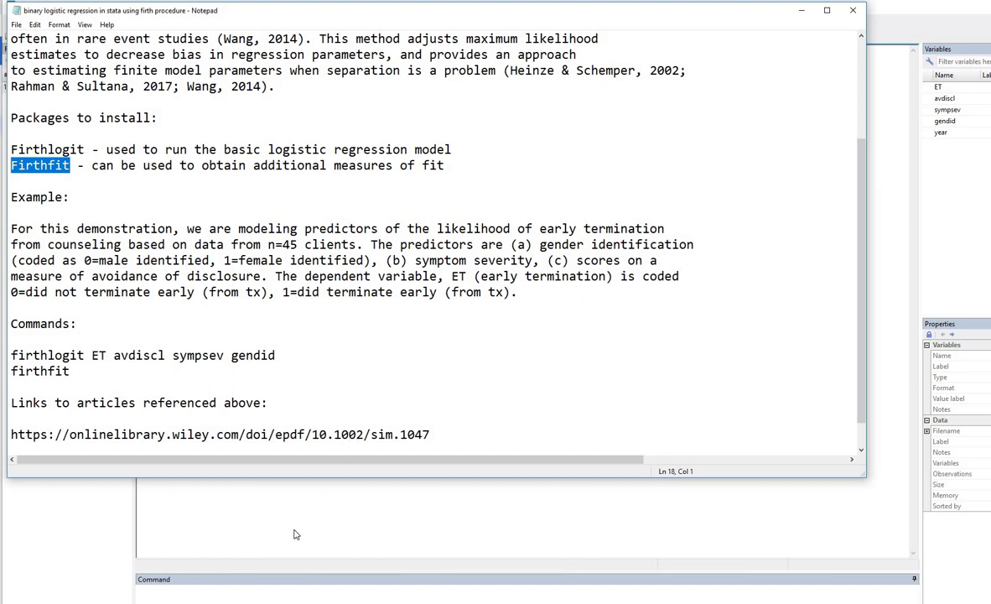
In Stata, run search Firthlogit and install the firthlogit package, which is already up to date
left_click(199, 590)
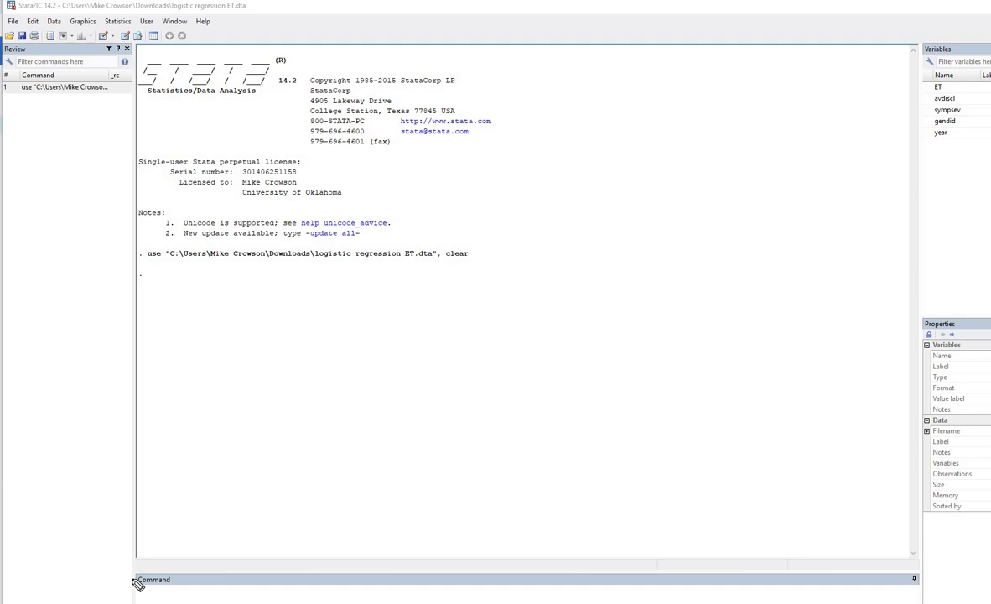
left_click_drag(108, 569, 132, 578)
key("Escape")
left_click(186, 589)
type("se")
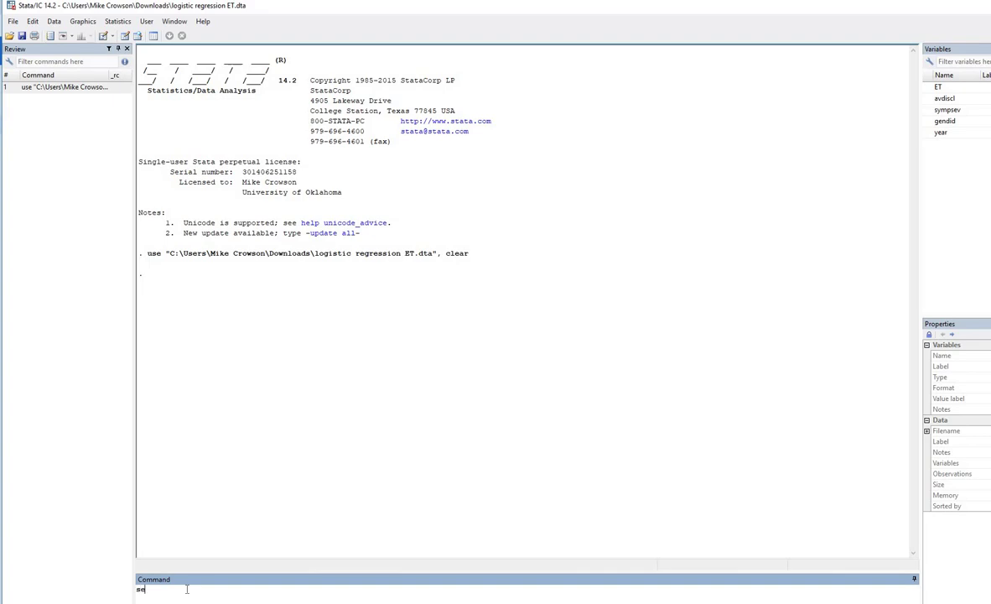
type("arch Firthlogit")
key("Return")
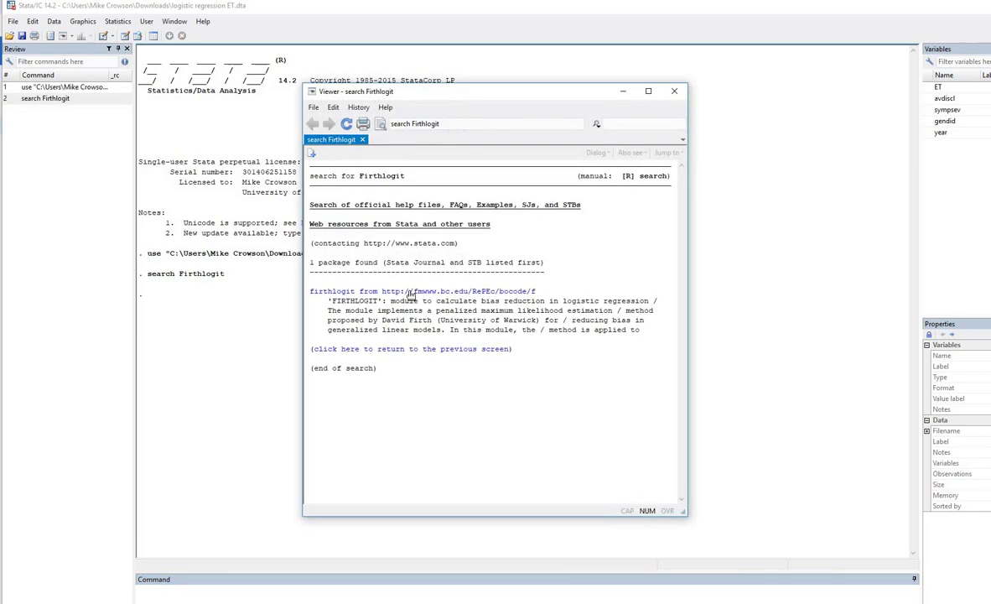
left_click(336, 295)
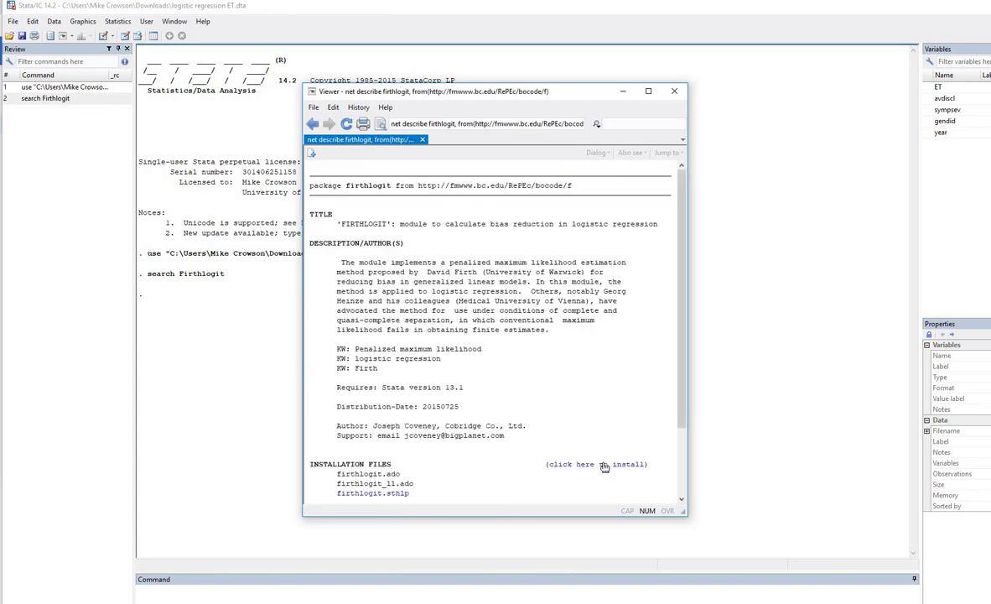
left_click(604, 466)
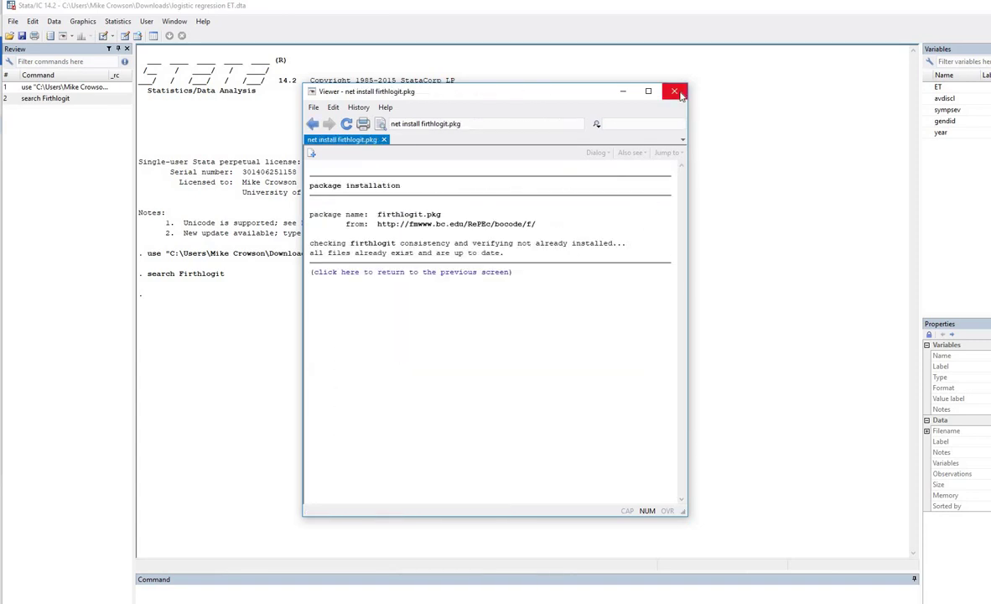
left_click(674, 93)
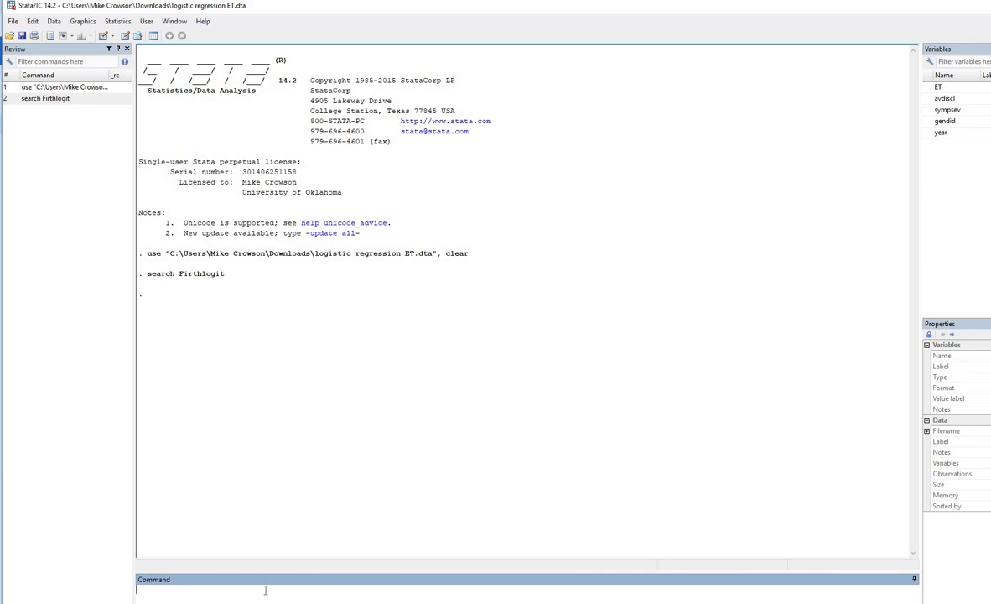
Run search Firthfit and install the firthfit package, confirming its files are already up to date
type("search Firthfit")
key("Return")
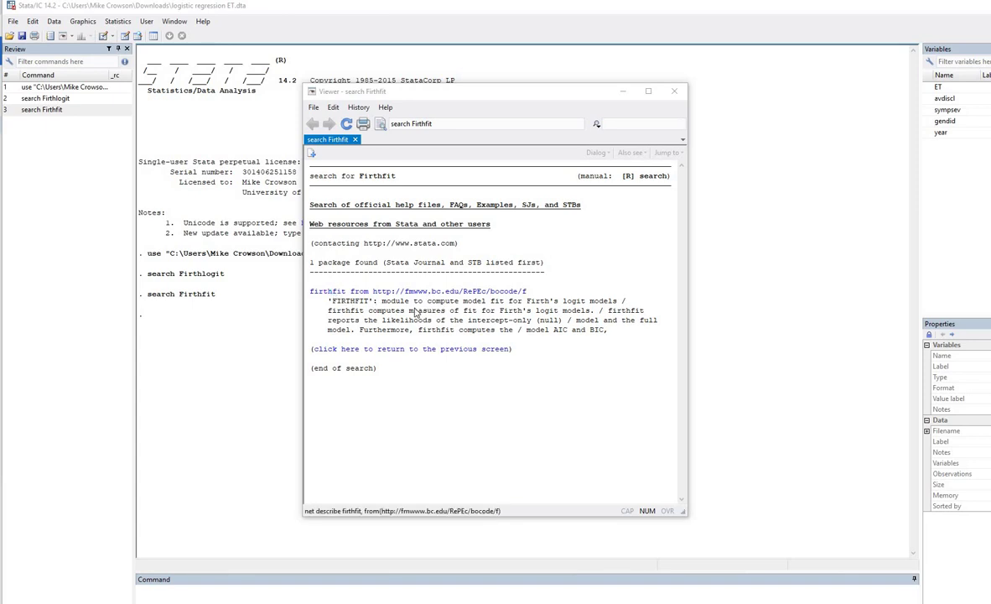
left_click(414, 312)
left_click(583, 445)
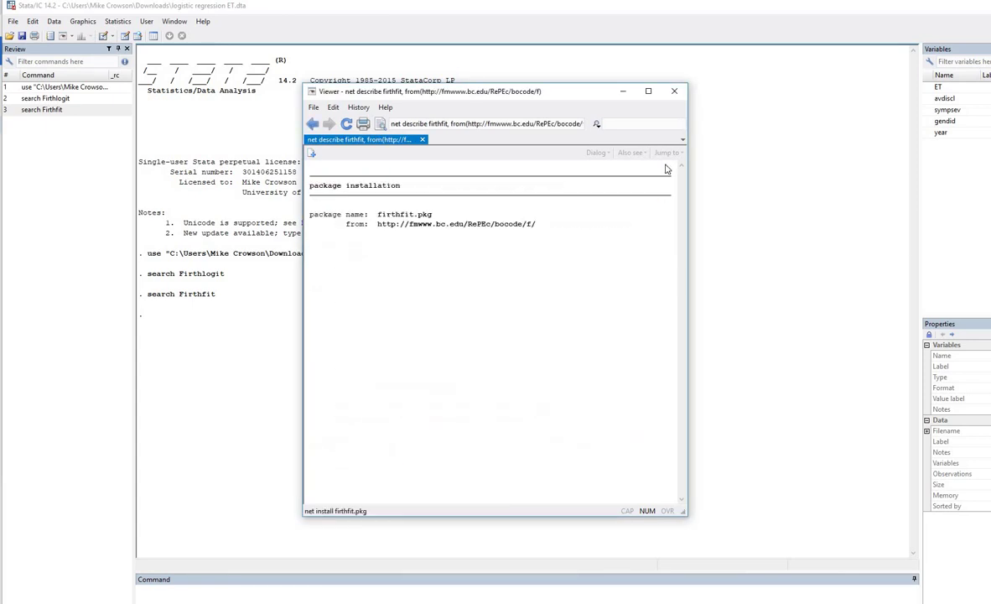
left_click(677, 91)
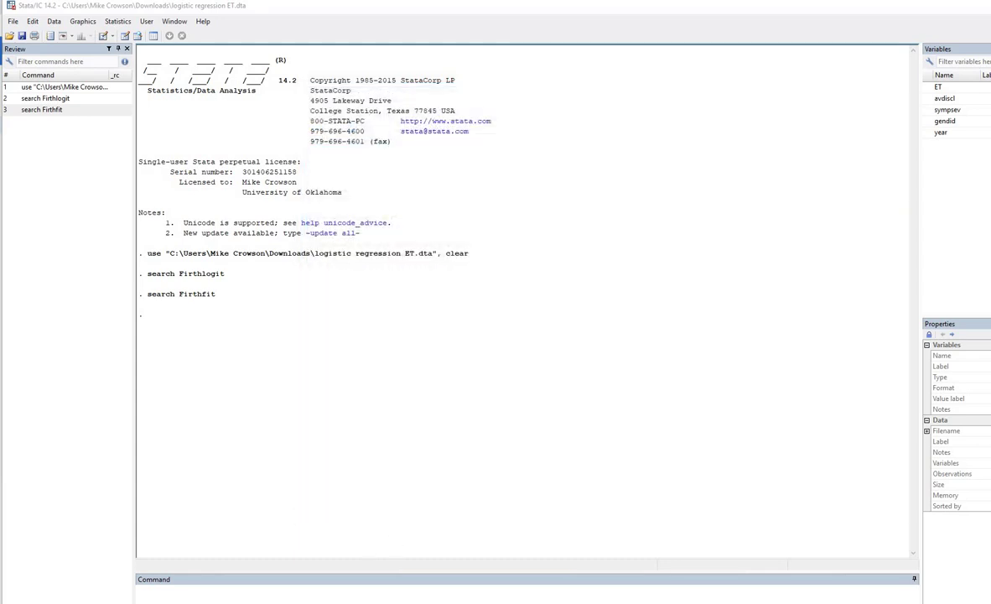
key("alt+Tab")
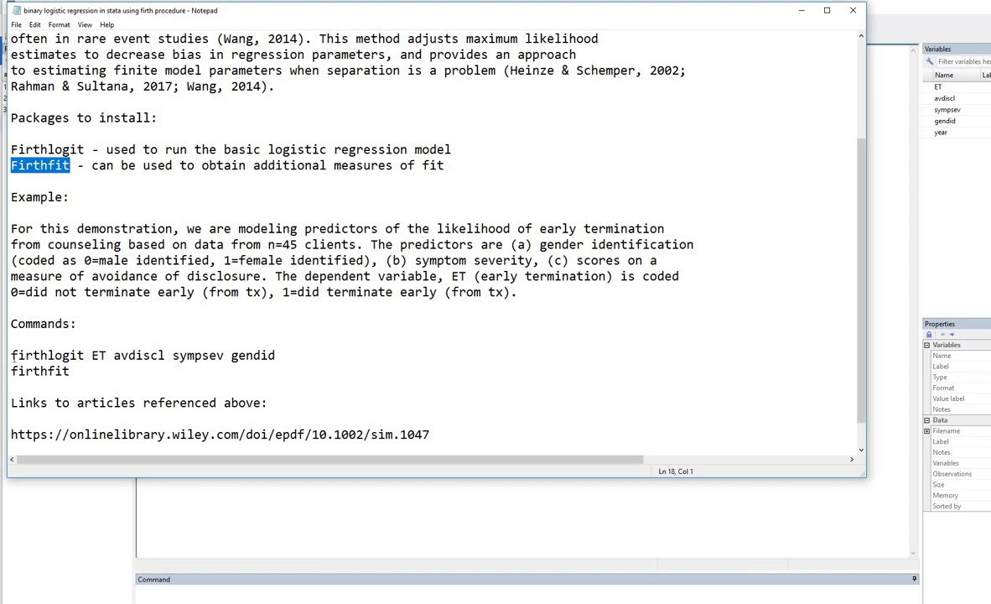
left_click_drag(11, 356, 84, 355)
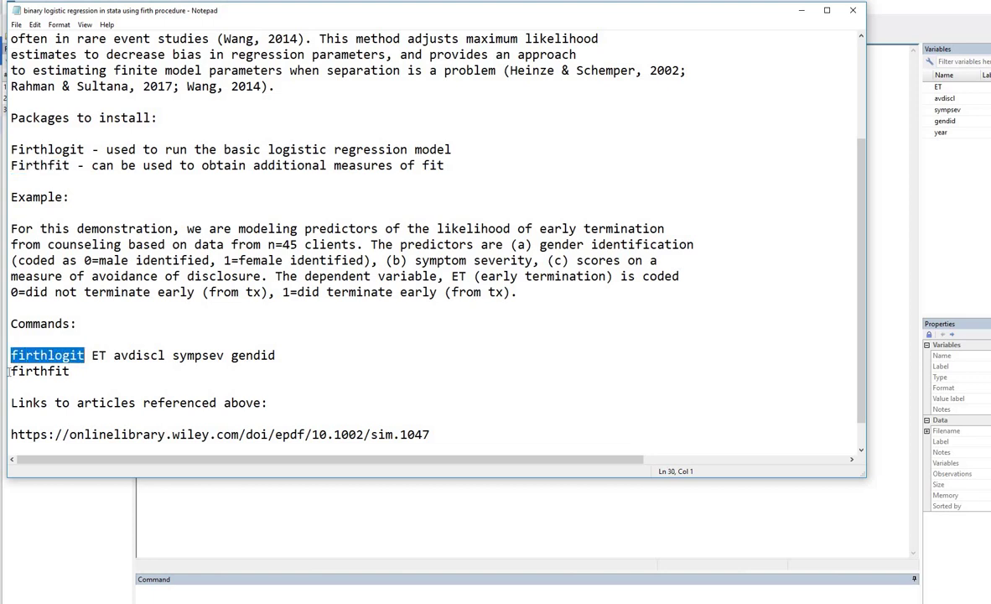
left_click_drag(10, 372, 77, 371)
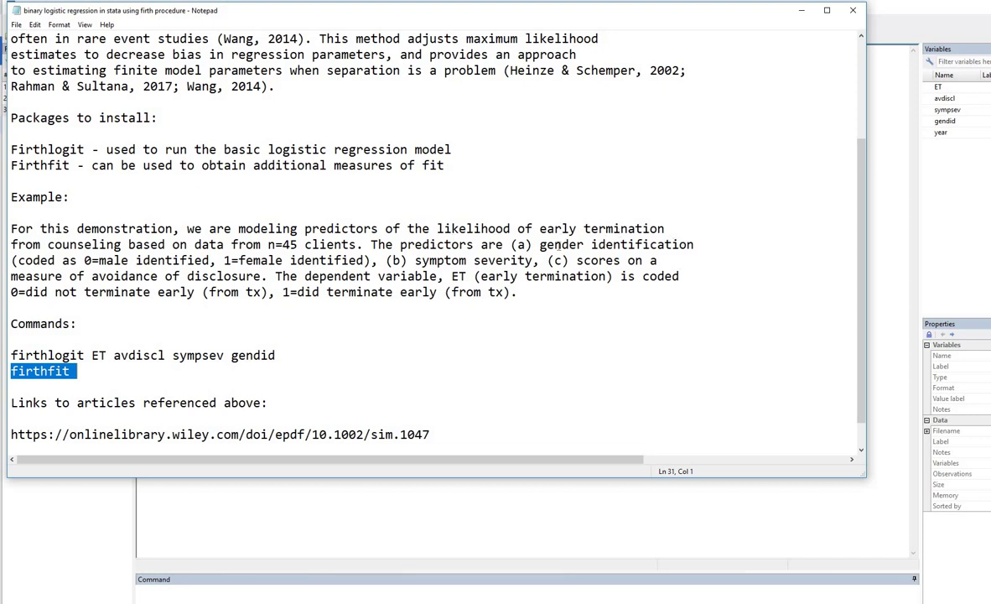
left_click_drag(539, 244, 695, 244)
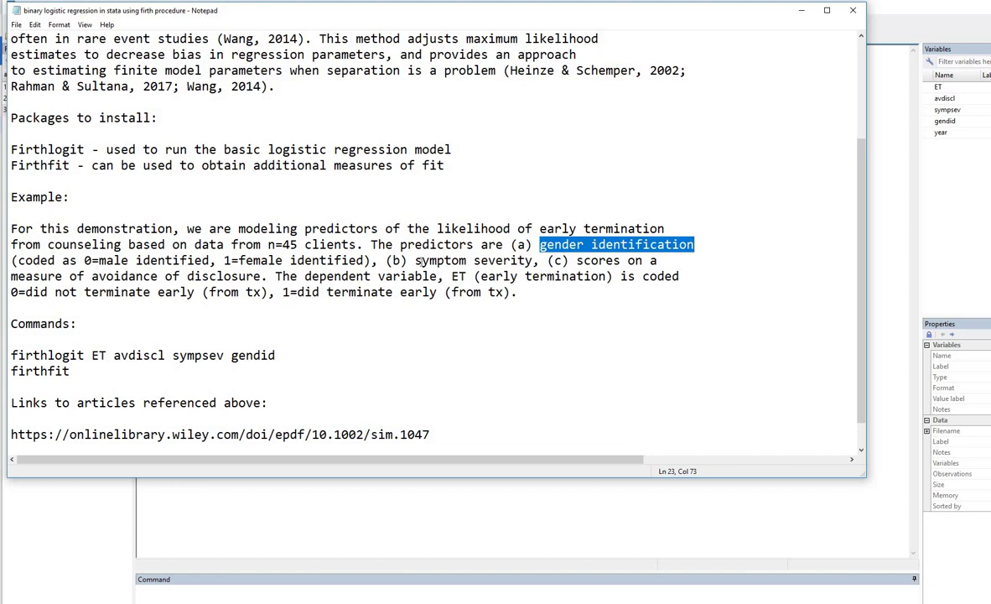
left_click_drag(421, 260, 530, 261)
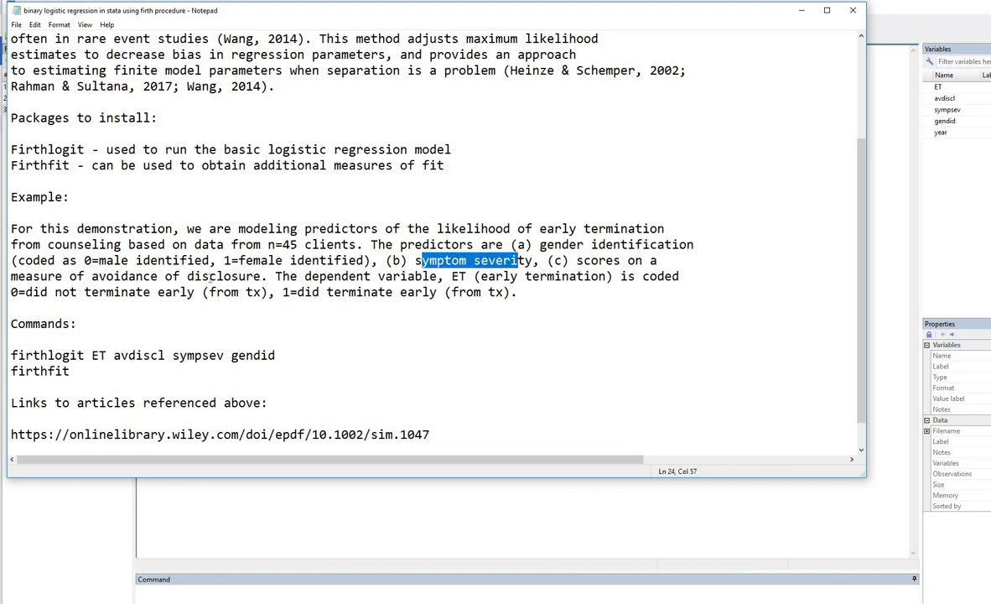
left_click_drag(92, 277, 260, 277)
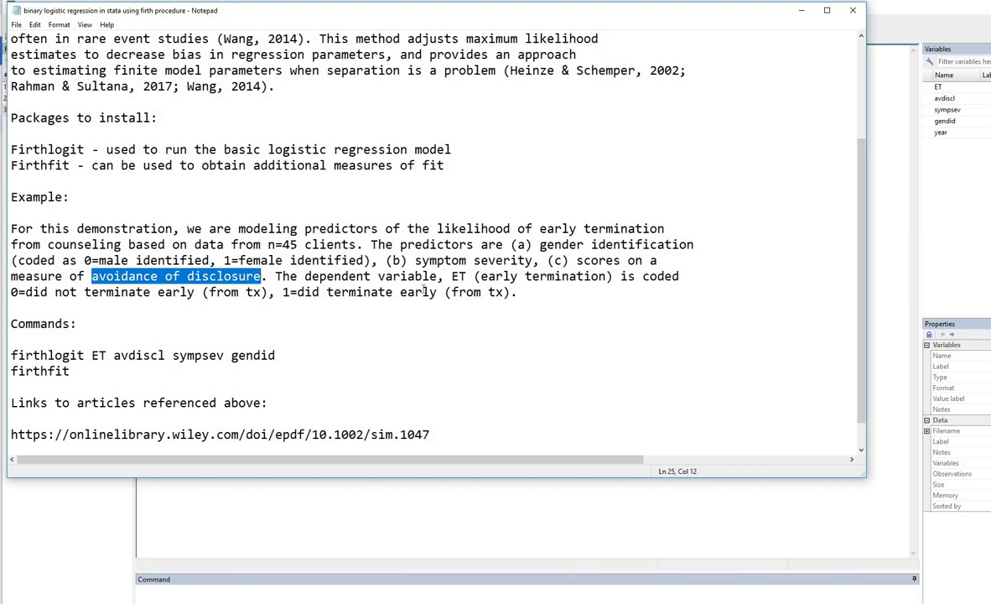
left_click_drag(452, 277, 481, 277)
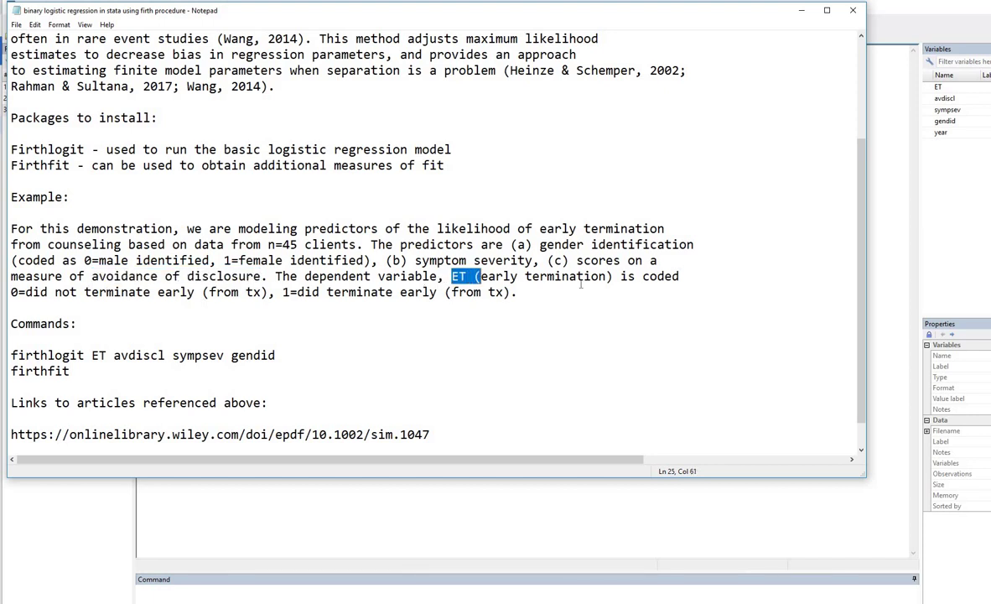
left_click_drag(580, 284, 613, 277)
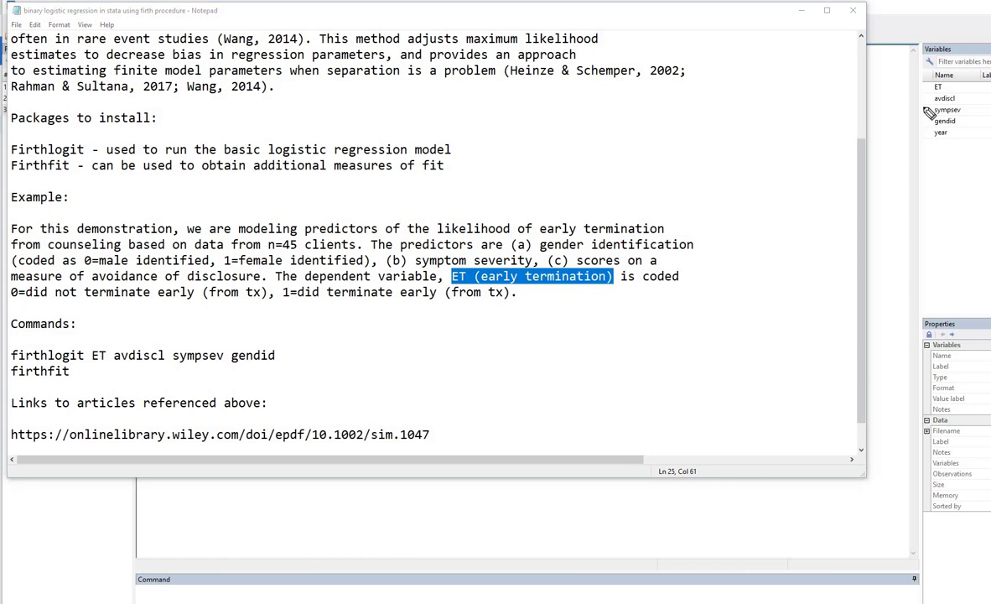
mouse_move(854, 99)
left_mouse_down()
mouse_move(872, 70)
mouse_move(842, 68)
mouse_move(937, 141)
mouse_move(908, 92)
mouse_move(939, 138)
mouse_move(960, 74)
left_mouse_up()
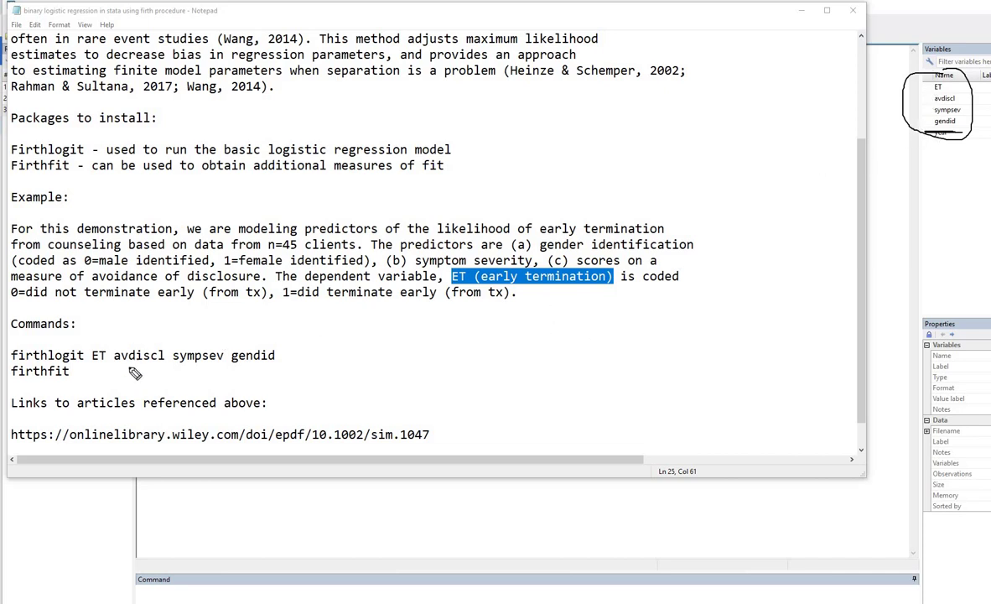
left_click_drag(12, 362, 73, 363)
left_click_drag(91, 363, 275, 364)
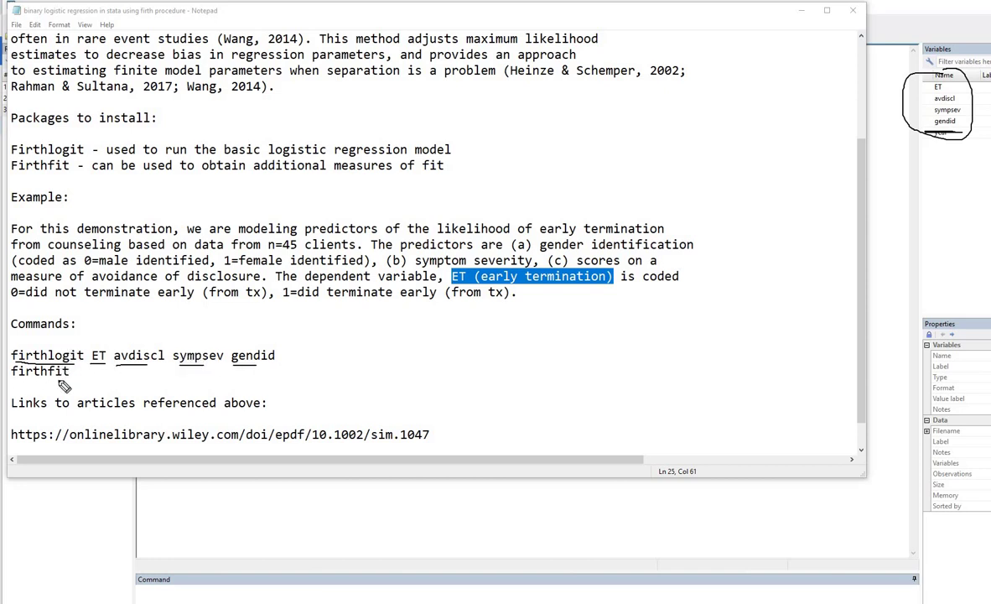
left_click_drag(12, 379, 57, 379)
left_click_drag(283, 354, 317, 338)
key("Escape")
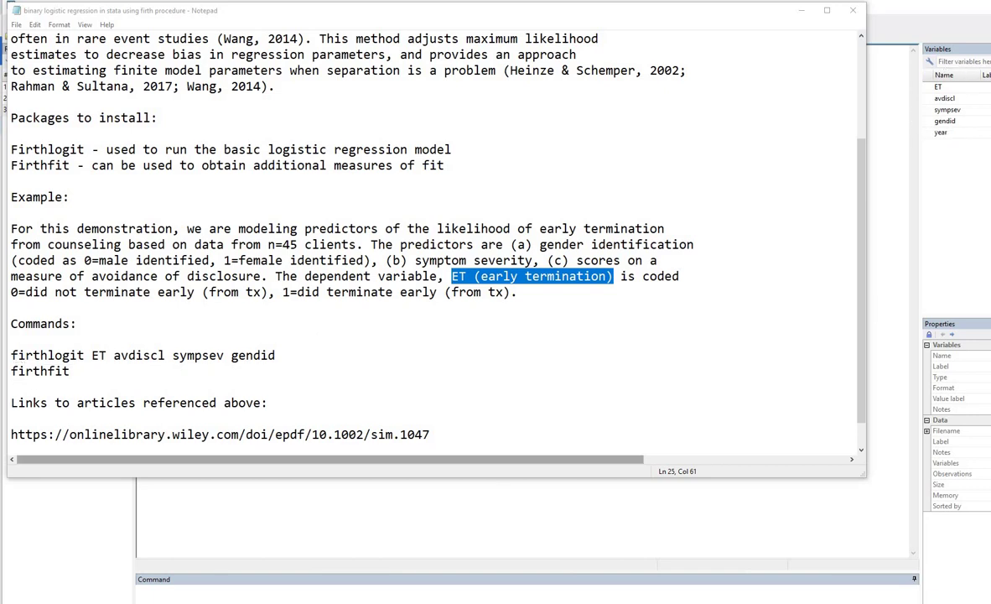
Run firthlogit ET with avdiscl, sympsev and gendid added from the Variables panel
left_click(418, 593)
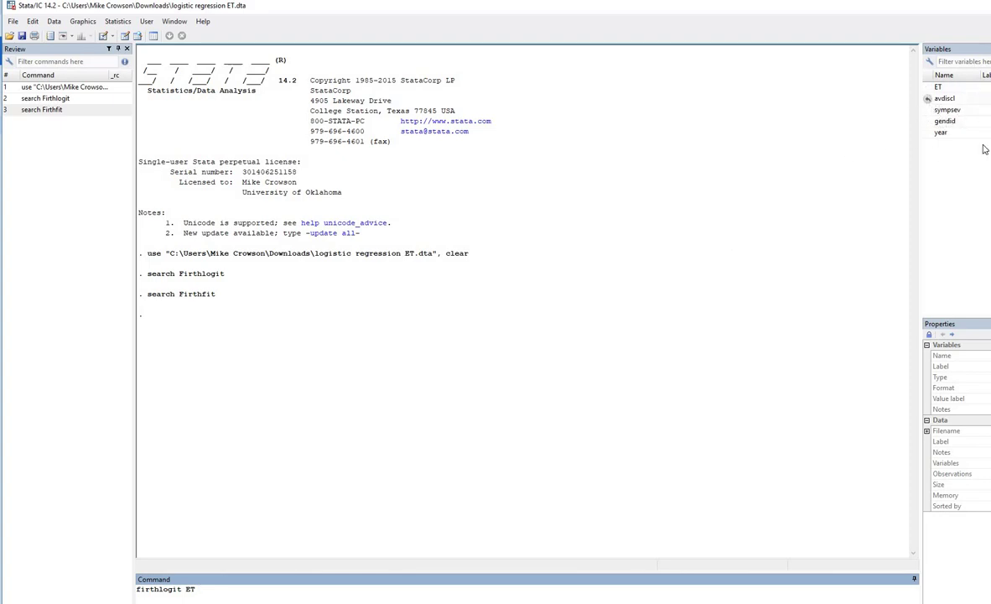
left_click(928, 99)
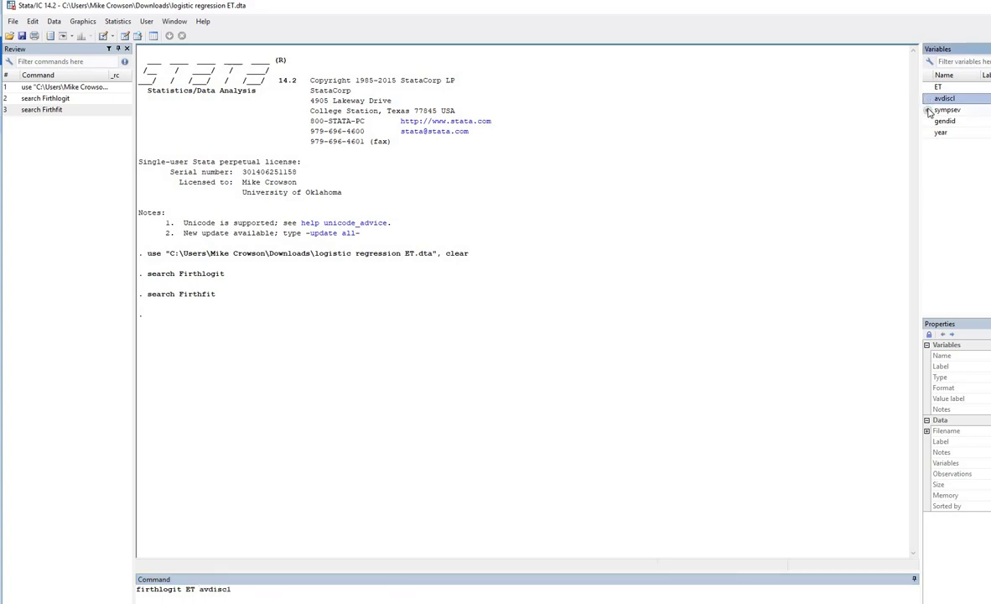
left_click(928, 111)
left_click(927, 121)
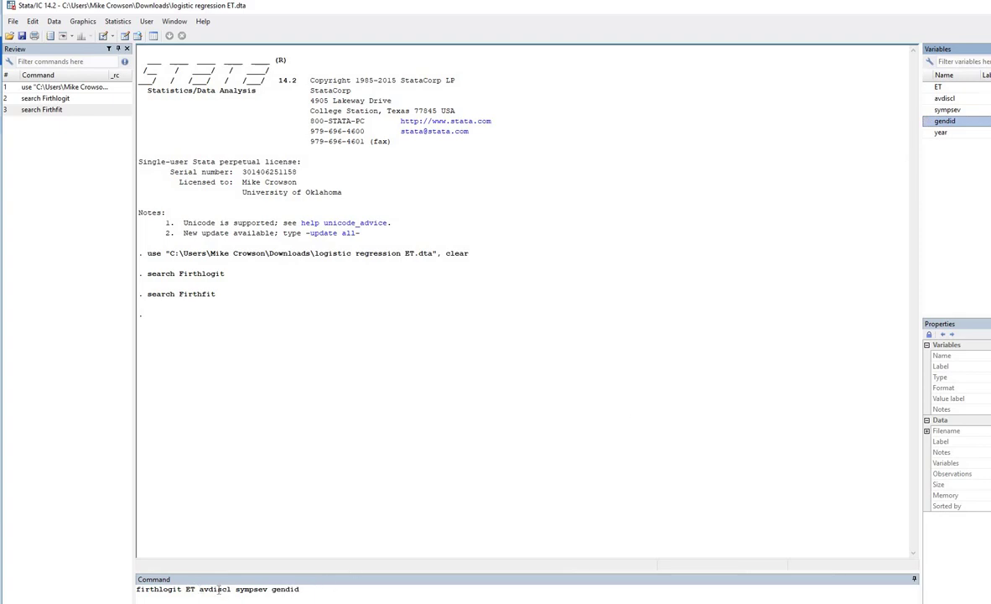
left_click_drag(199, 588, 301, 589)
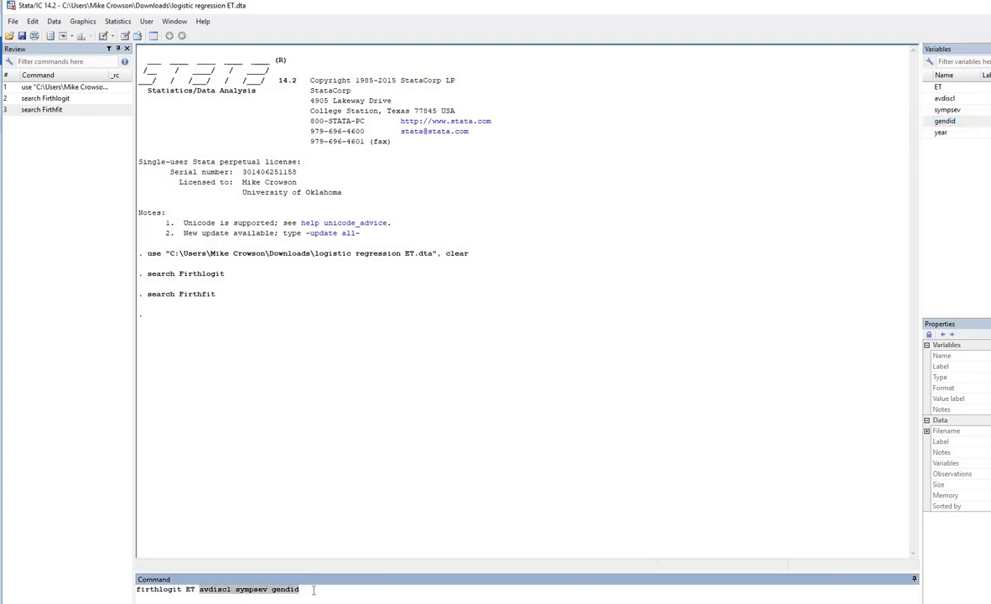
left_click(388, 589)
key("Return")
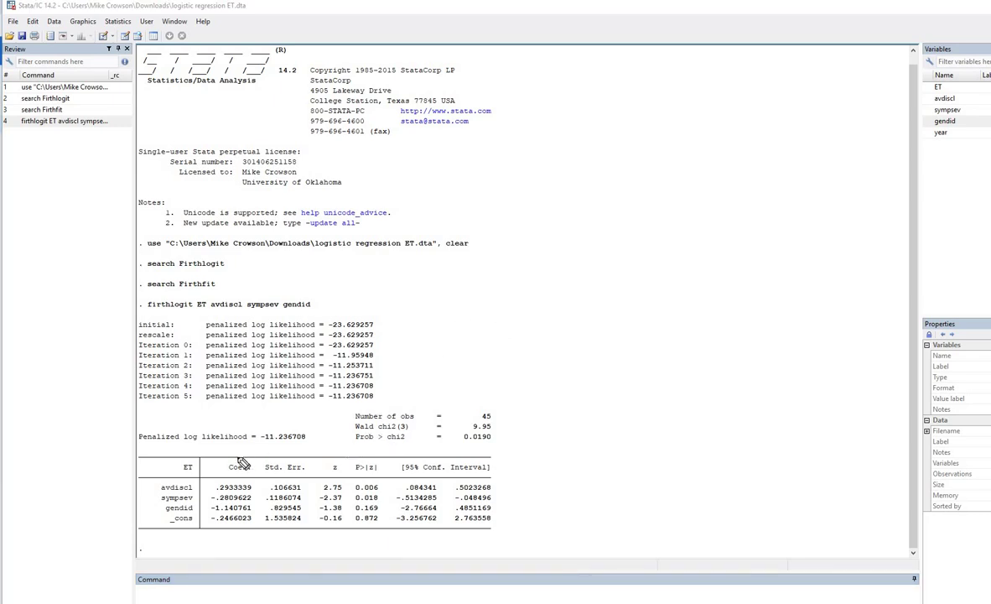
Annotate the penalized log likelihood -11.236708 and the significant Wald chi2(3) = 9.95, p = 0.0190
left_click_drag(140, 448, 305, 445)
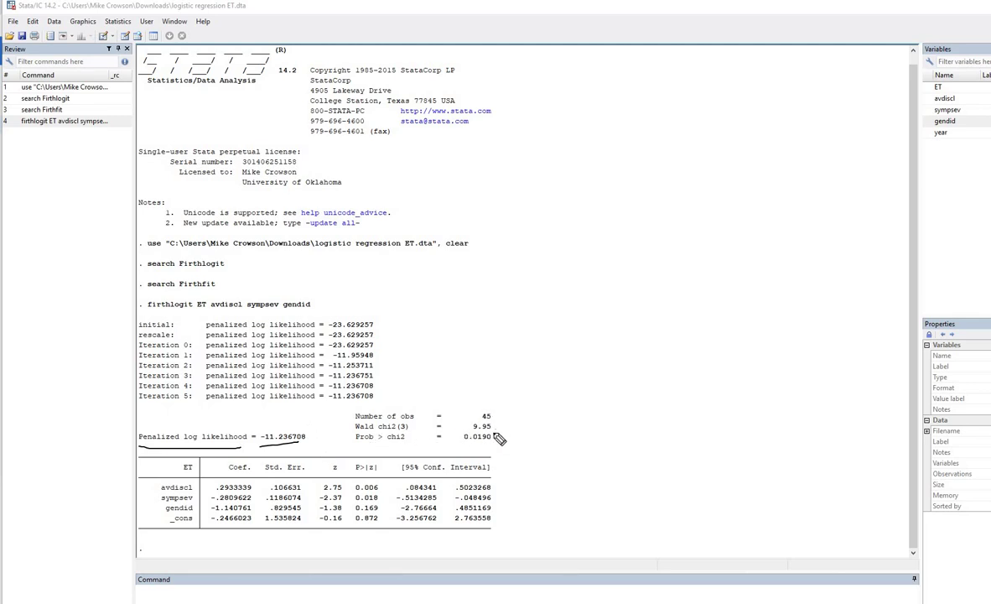
mouse_move(499, 424)
left_mouse_down()
mouse_move(487, 442)
mouse_move(354, 443)
mouse_move(387, 412)
mouse_move(482, 411)
mouse_move(502, 437)
left_mouse_up()
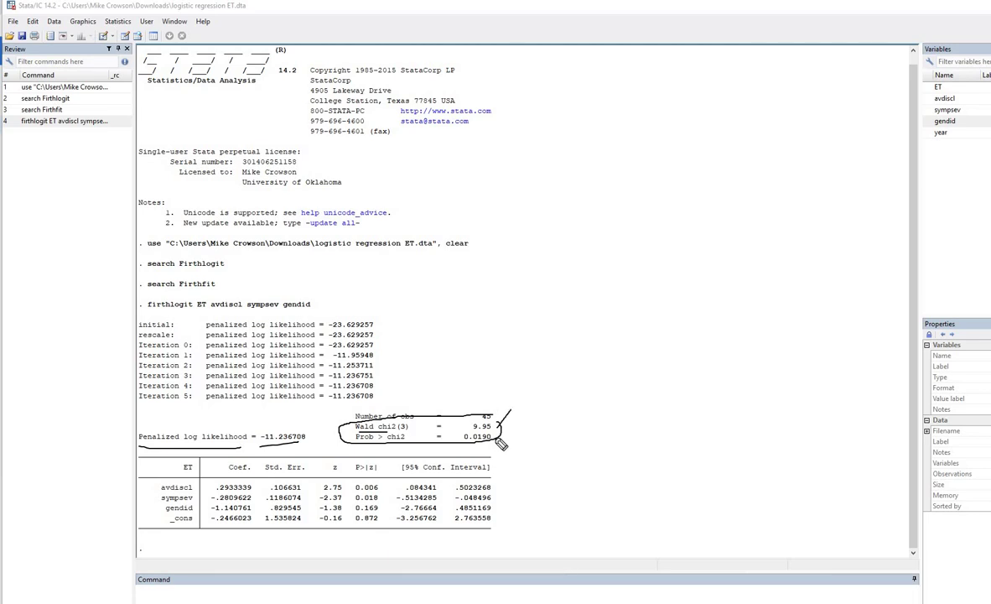
mouse_move(511, 411)
left_mouse_down()
mouse_move(495, 439)
mouse_move(535, 423)
left_mouse_up()
left_click_drag(217, 492, 251, 491)
left_click_drag(355, 493, 381, 493)
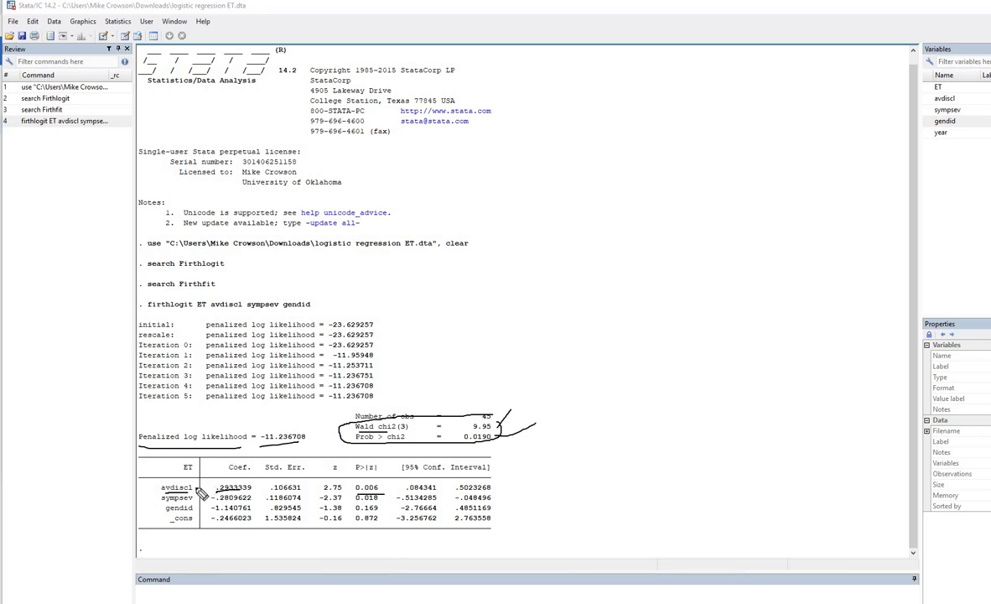
left_click_drag(162, 503, 194, 502)
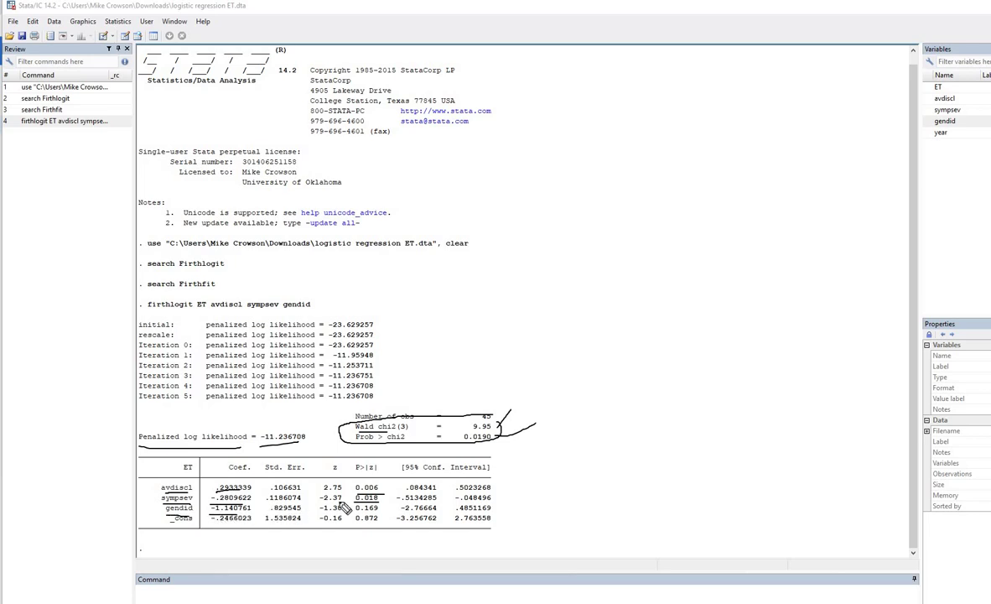
left_click_drag(356, 512, 380, 513)
mouse_move(141, 484)
left_mouse_down()
mouse_move(153, 475)
mouse_move(159, 490)
left_mouse_up()
Clear the ink annotations and run firthfit for additional fit measures
key("Escape")
left_click(377, 590)
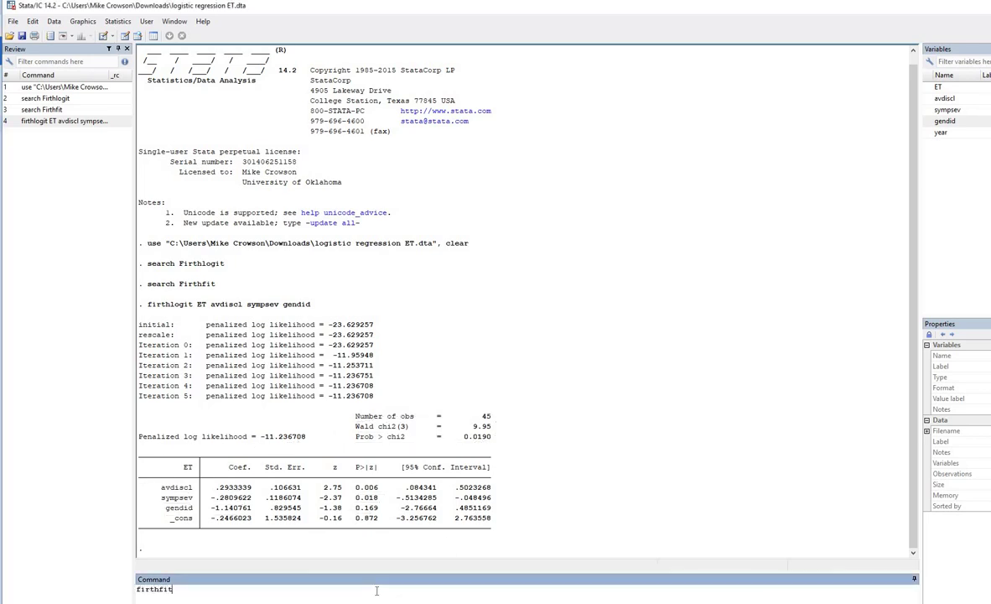
key("Return")
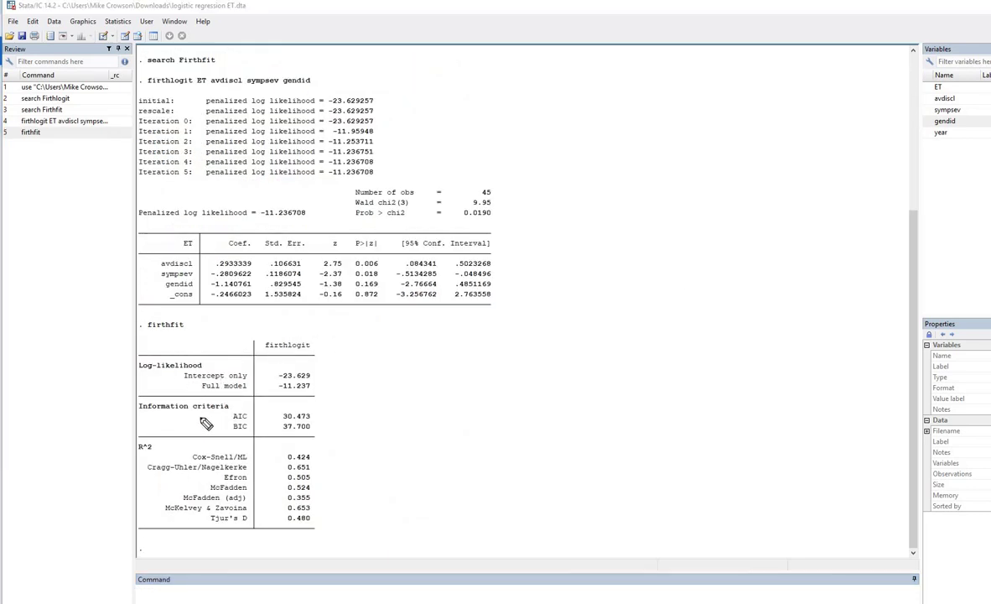
Mark AIC 30.473, BIC 37.700 and the Cox-Snell and McFadden R² measures, then erase the ink
left_click_drag(141, 416, 208, 418)
mouse_move(322, 416)
left_mouse_down()
mouse_move(330, 412)
mouse_move(331, 425)
left_mouse_up()
left_click_drag(142, 446, 167, 447)
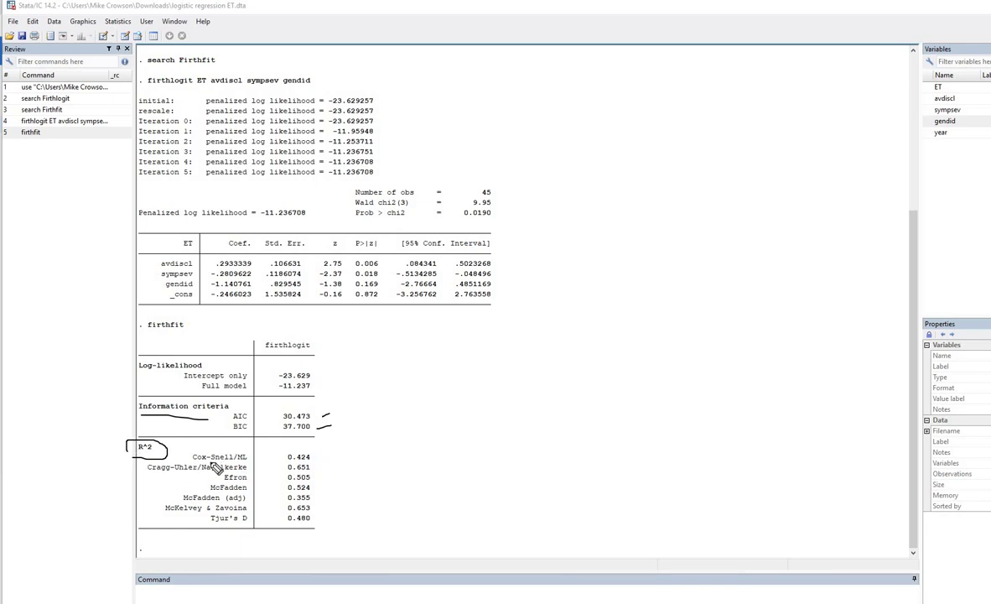
left_click_drag(247, 462, 208, 462)
left_click_drag(246, 492, 209, 493)
key("e")
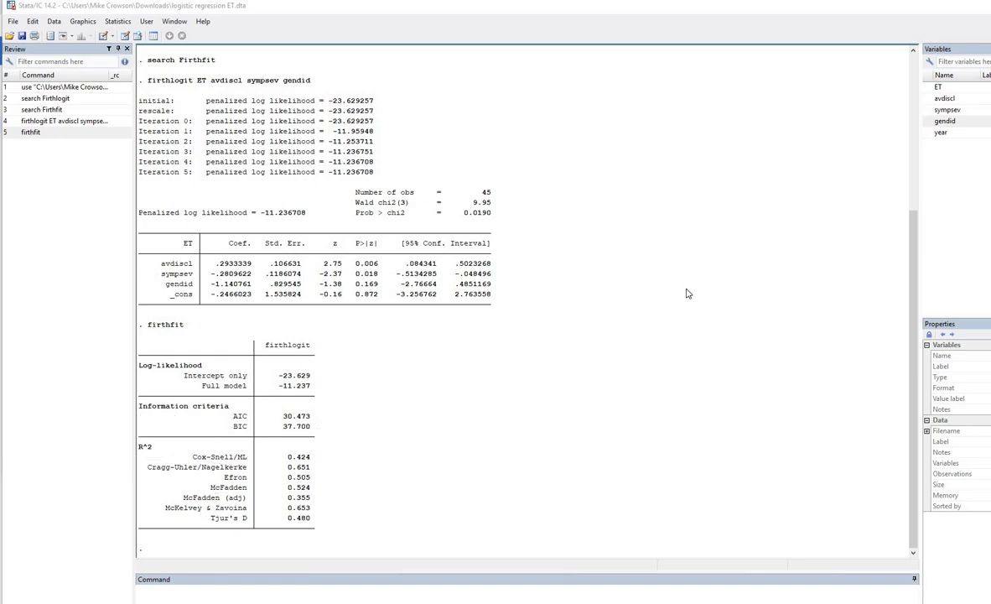